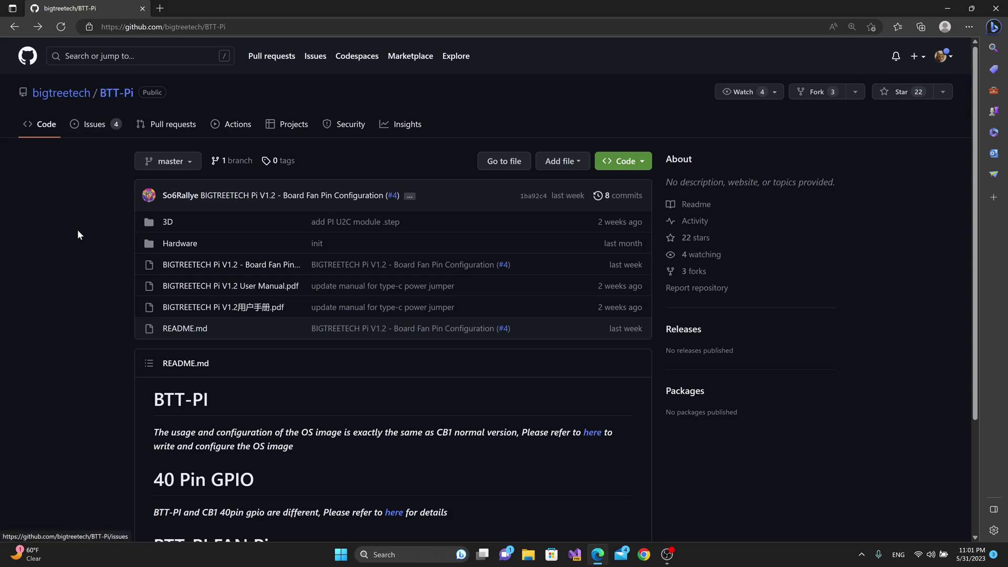
{"action": "scroll", "coordinate": [77, 212], "scroll_direction": "down", "scroll_amount": 2}
{"action": "scroll", "coordinate": [126, 173], "scroll_direction": "up", "scroll_amount": 1}
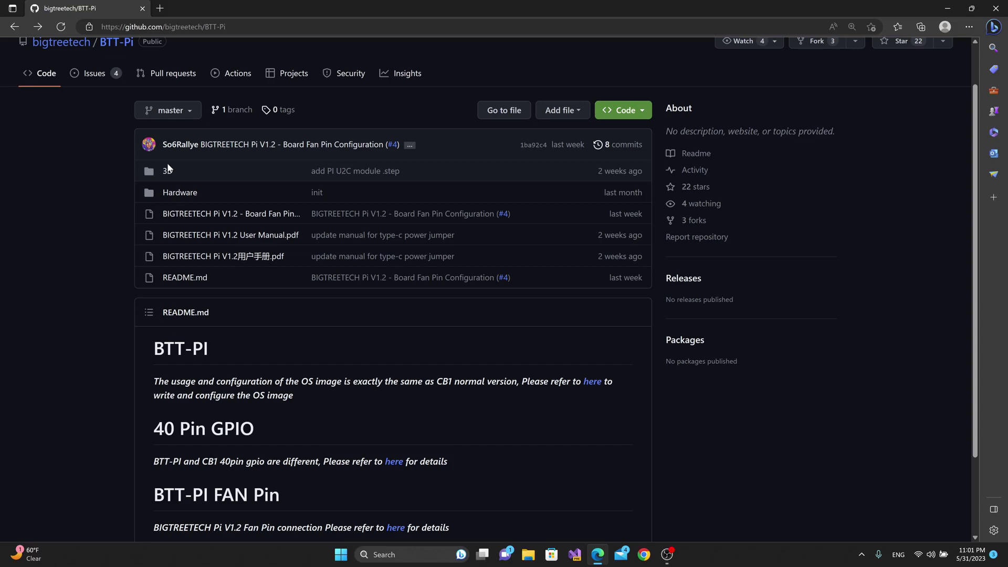
{"action": "left_click", "coordinate": [265, 216]}
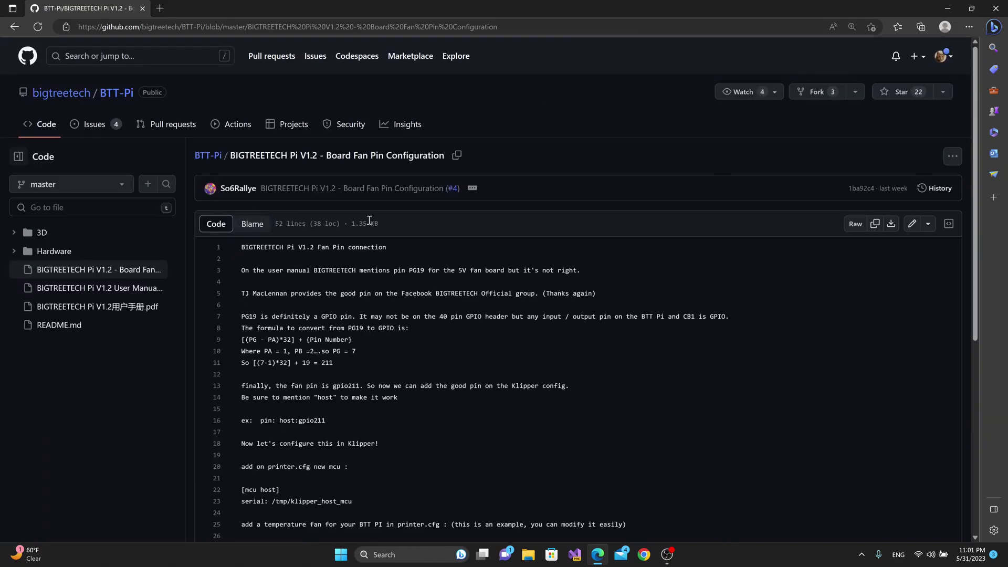
{"action": "scroll", "coordinate": [369, 220], "scroll_direction": "down", "scroll_amount": 2}
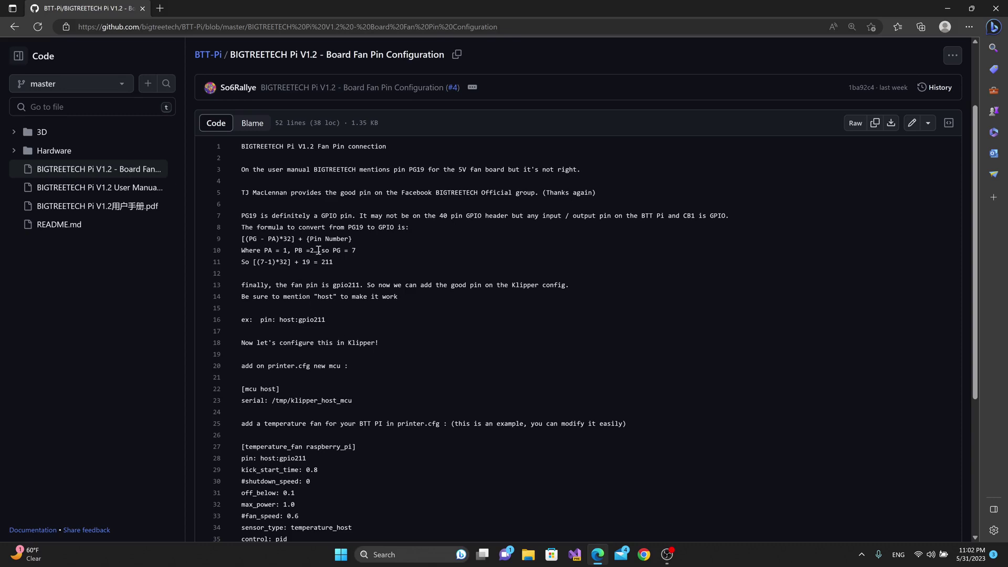
{"action": "scroll", "coordinate": [360, 265], "scroll_direction": "down", "scroll_amount": 4}
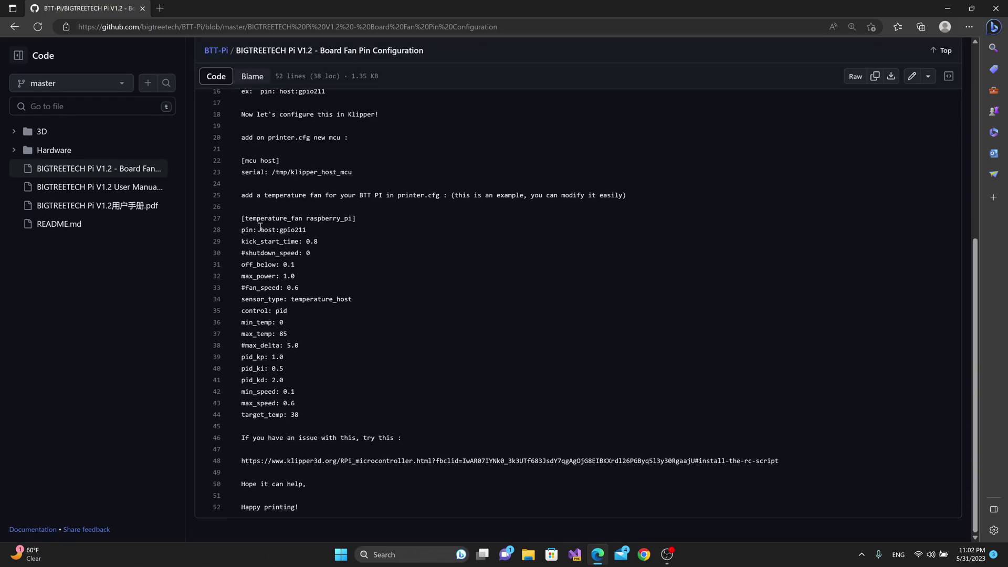
{"action": "key", "text": "alt+Left"}
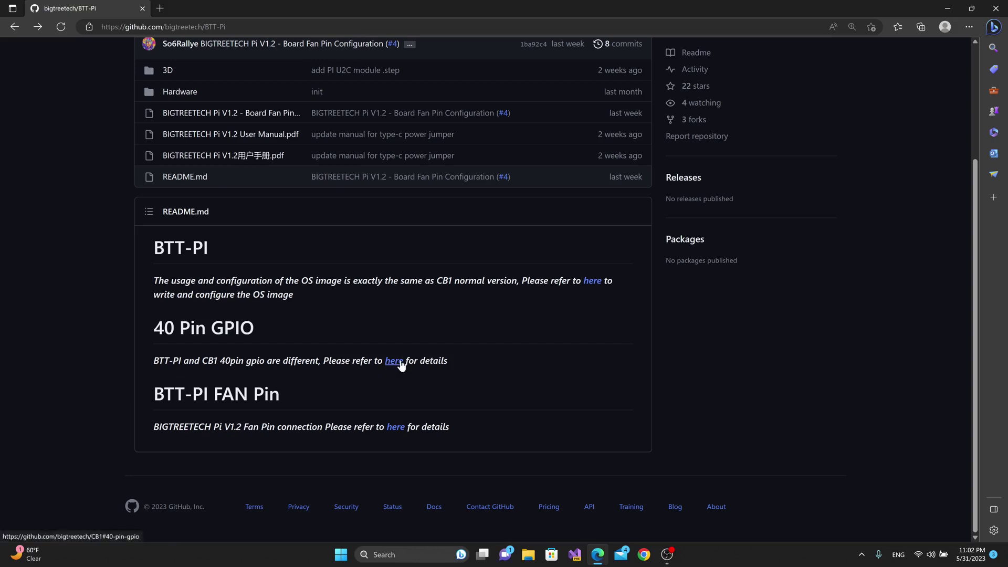
{"action": "left_click", "coordinate": [237, 135]}
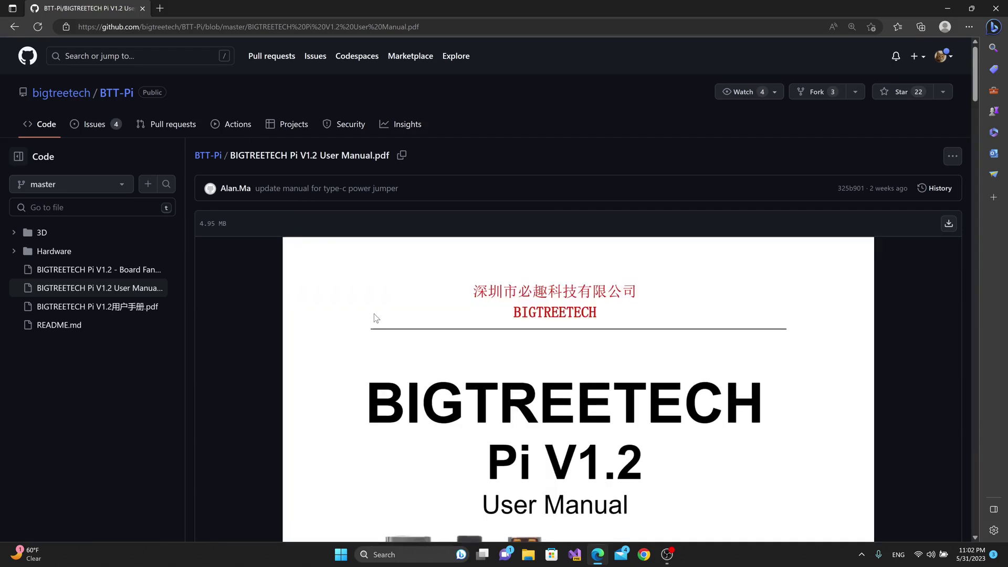
{"action": "scroll", "coordinate": [496, 310], "scroll_direction": "down", "scroll_amount": 15}
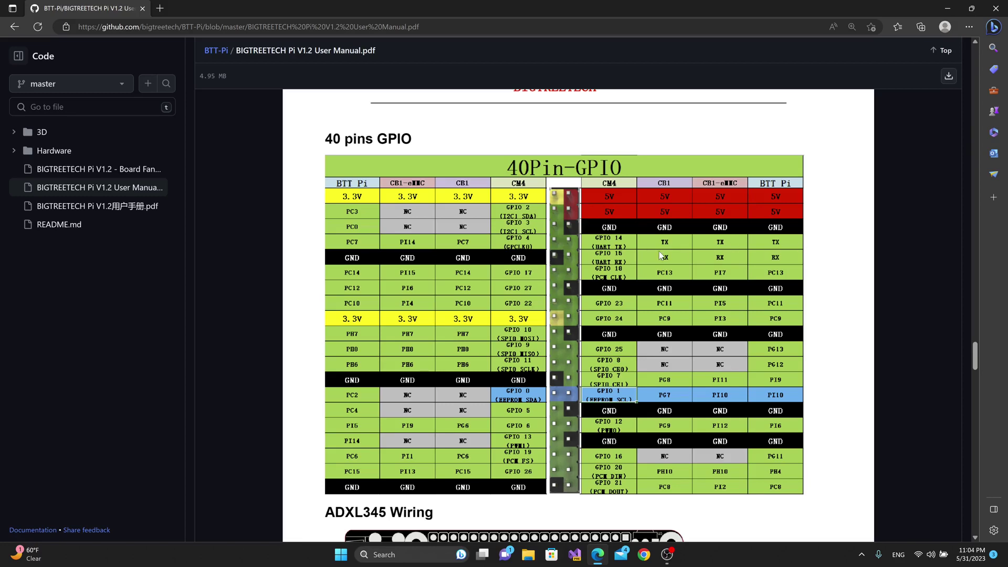
{"action": "scroll", "coordinate": [760, 202], "scroll_direction": "down", "scroll_amount": 5}
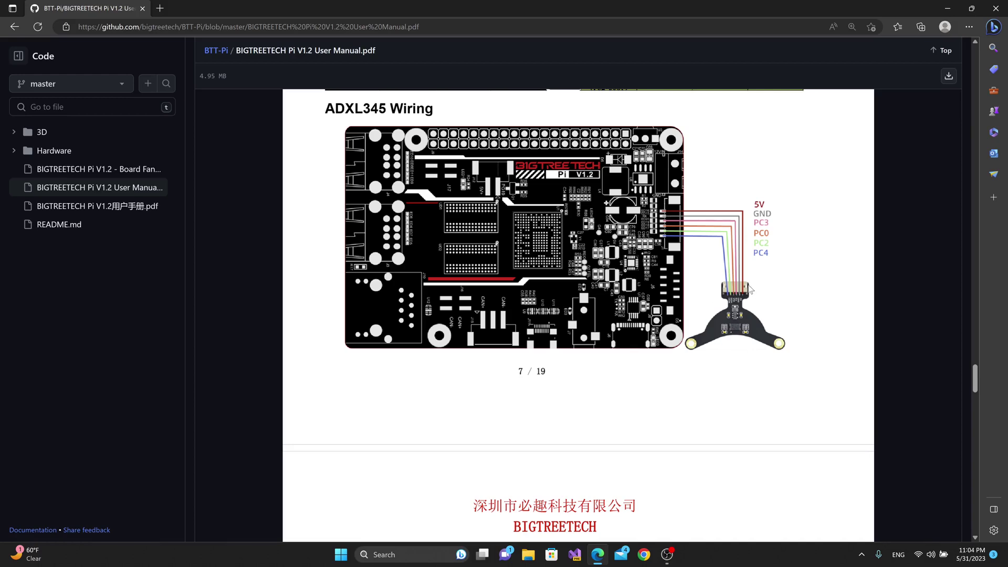
{"action": "scroll", "coordinate": [749, 288], "scroll_direction": "down", "scroll_amount": 1}
{"action": "scroll", "coordinate": [750, 288], "scroll_direction": "down", "scroll_amount": 10}
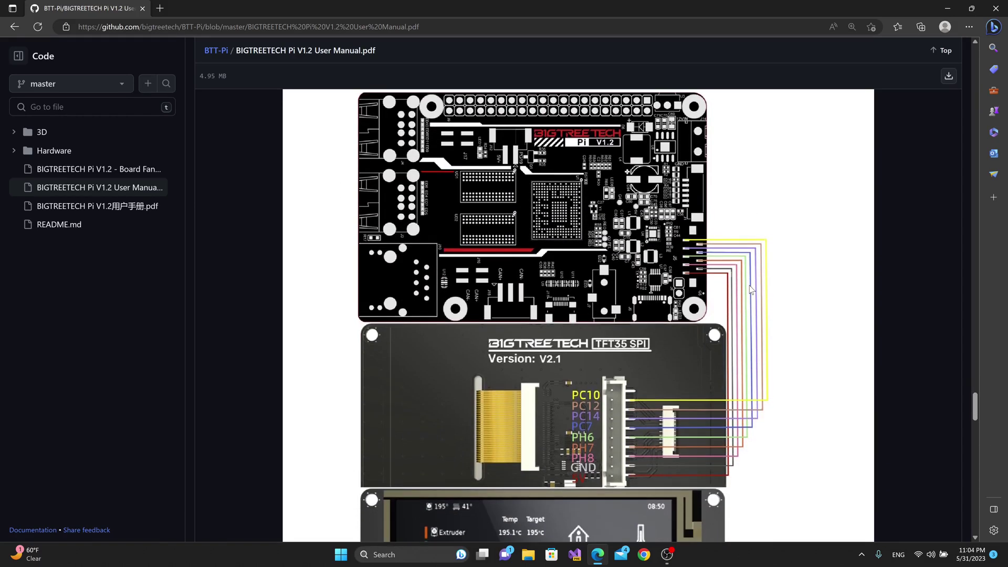
{"action": "scroll", "coordinate": [750, 288], "scroll_direction": "down", "scroll_amount": 5}
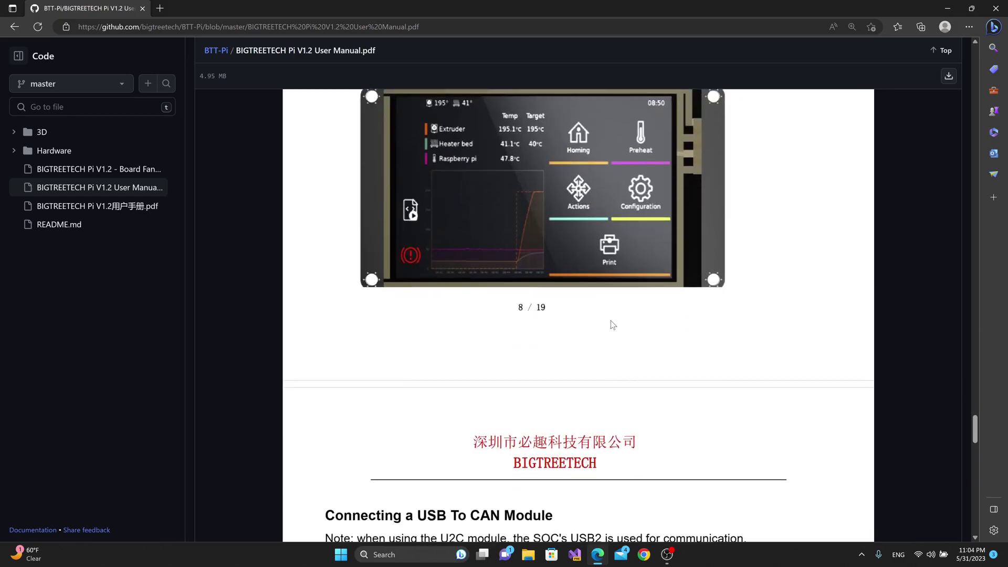
{"action": "scroll", "coordinate": [610, 321], "scroll_direction": "up", "scroll_amount": 6}
{"action": "key", "text": "alt+Left"}
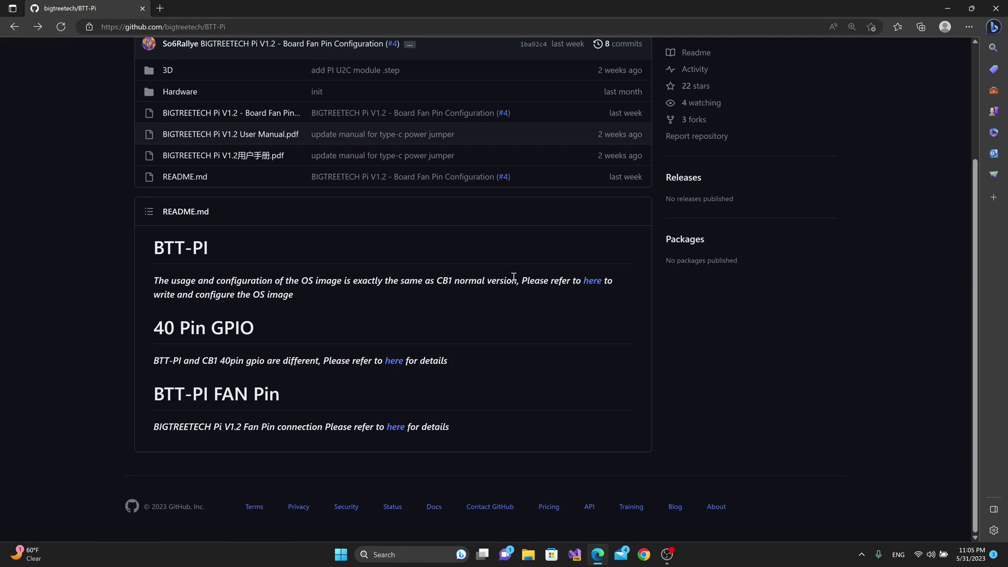
Follow the BTT-Pi README link to the bigtreetech/CB1 repository and scroll to its OS image section.
{"action": "left_click", "coordinate": [590, 281]}
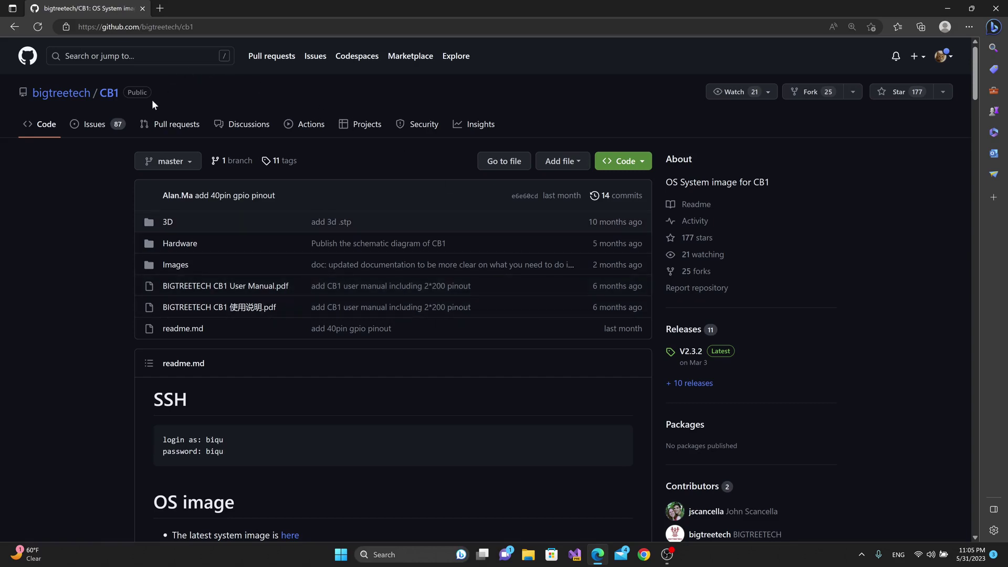
{"action": "scroll", "coordinate": [233, 342], "scroll_direction": "down", "scroll_amount": 3}
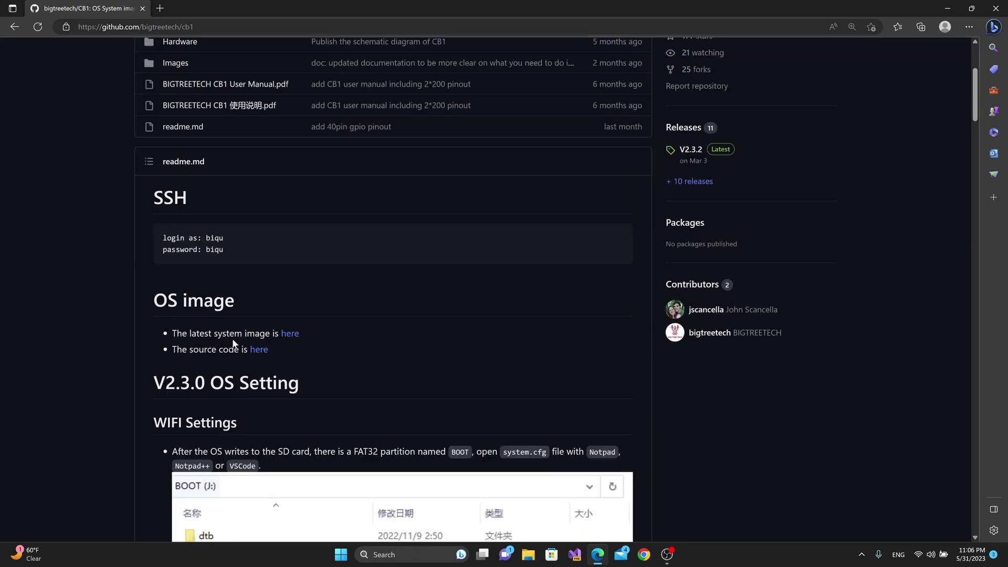
Show the CB1 V2.3.2 release assets, then start and cancel a duplicate Klipper image download.
{"action": "left_click", "coordinate": [289, 336]}
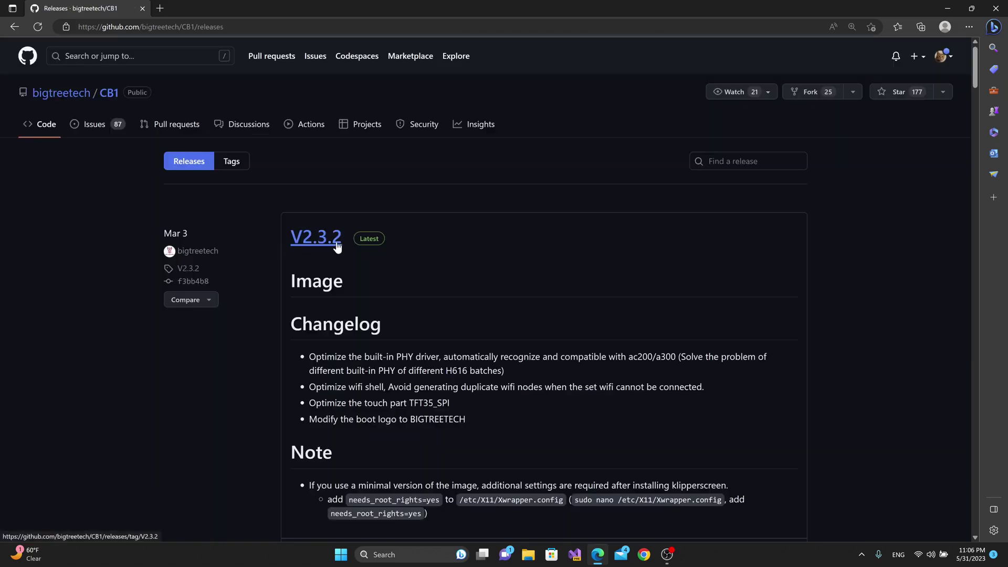
{"action": "scroll", "coordinate": [176, 262], "scroll_direction": "down", "scroll_amount": 5}
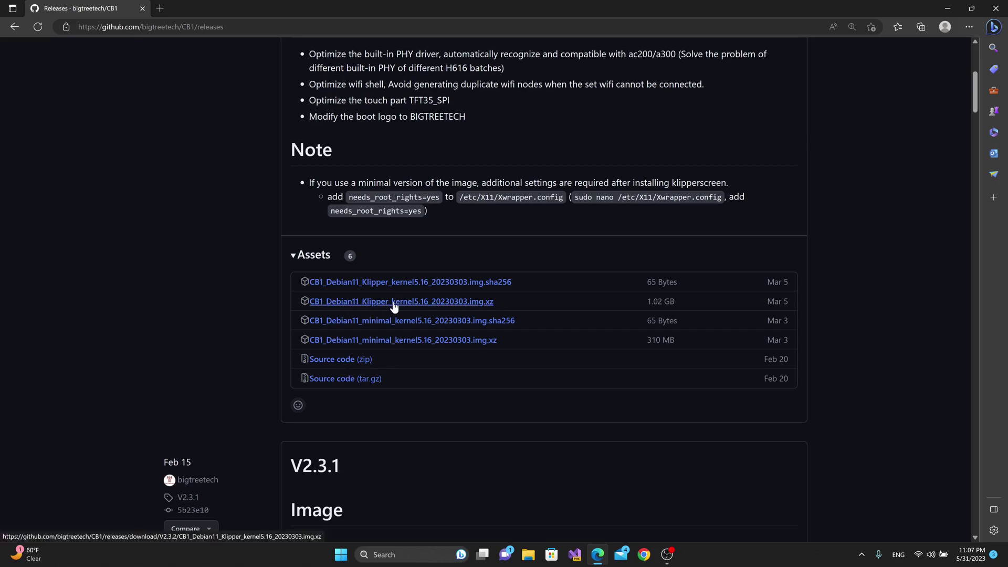
{"action": "left_click", "coordinate": [445, 303]}
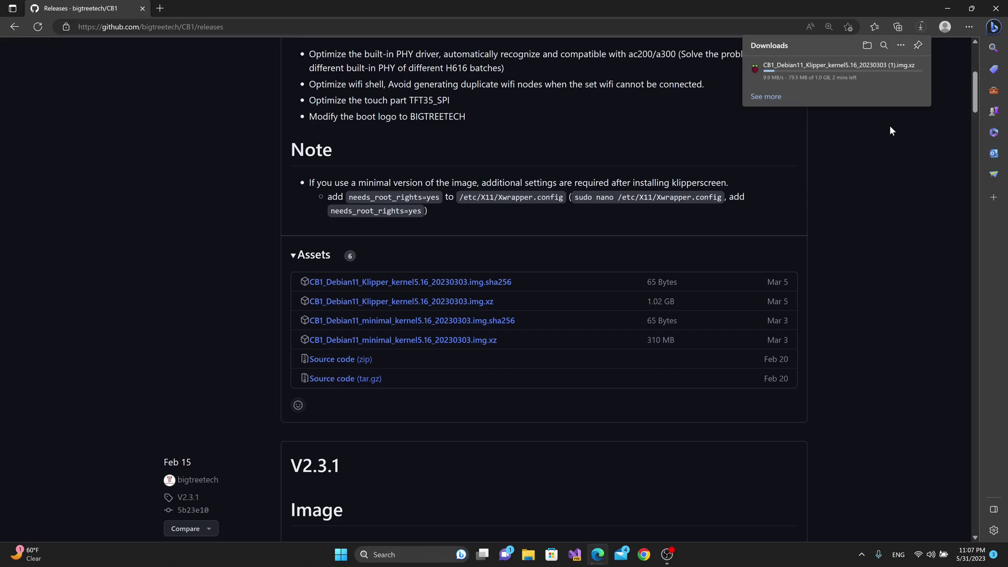
{"action": "left_click", "coordinate": [915, 78]}
{"action": "left_click", "coordinate": [915, 78]}
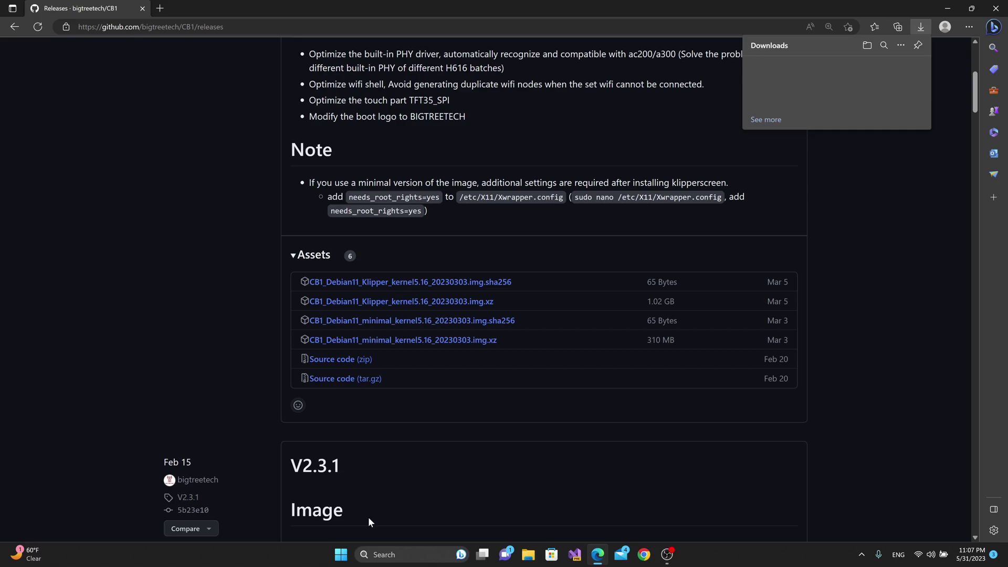
Launch Raspberry Pi Imager and select the downloaded CB1 Klipper .img.xz as a custom OS image.
{"action": "left_click", "coordinate": [340, 554]}
{"action": "left_click", "coordinate": [386, 331]}
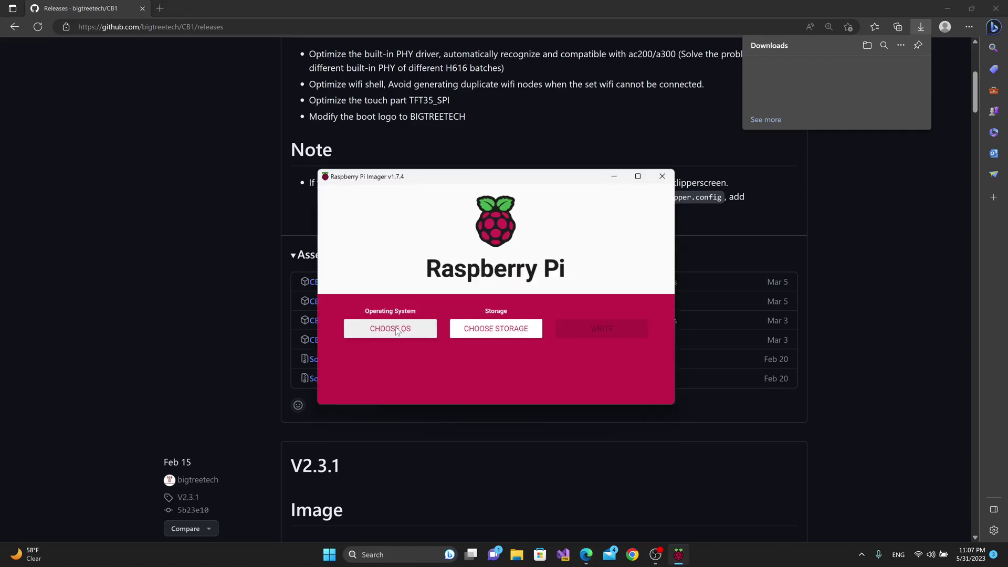
{"action": "left_click", "coordinate": [392, 329]}
{"action": "scroll", "coordinate": [454, 308], "scroll_direction": "down", "scroll_amount": 3}
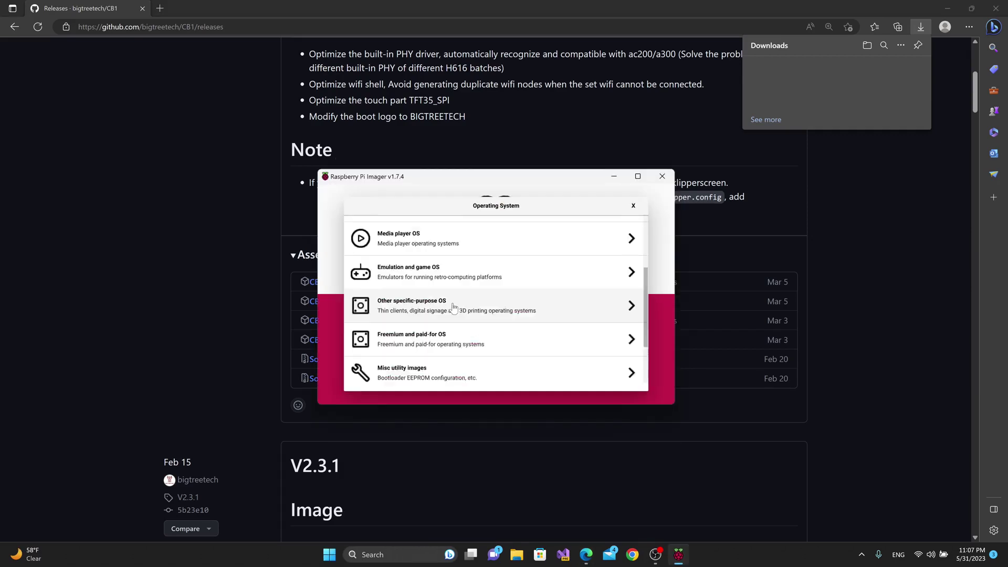
{"action": "scroll", "coordinate": [454, 308], "scroll_direction": "down", "scroll_amount": 2}
{"action": "left_click", "coordinate": [394, 366]}
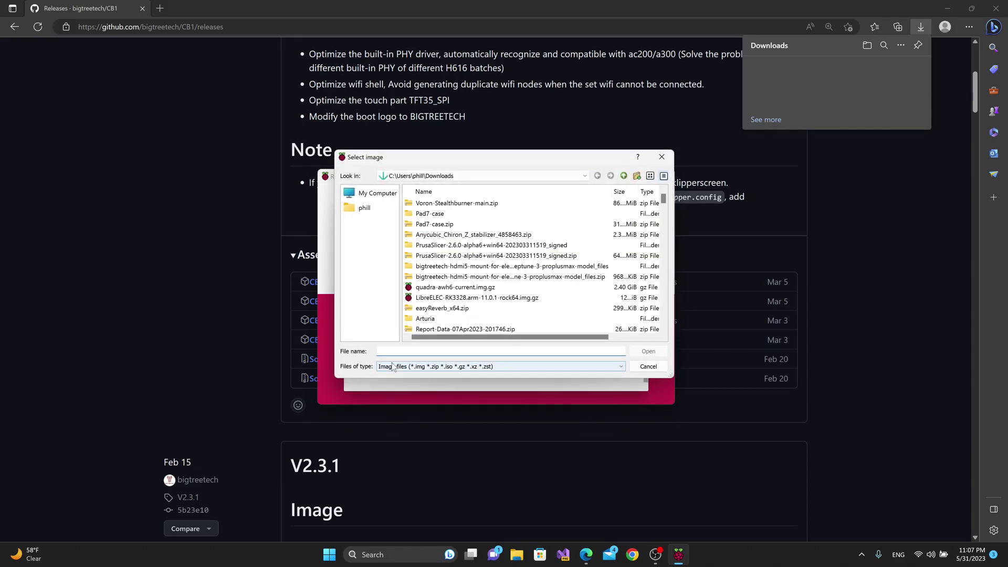
{"action": "type", "text": "CB1_Debian11_Klipper_kernel5.16_20230303.img.xz"}
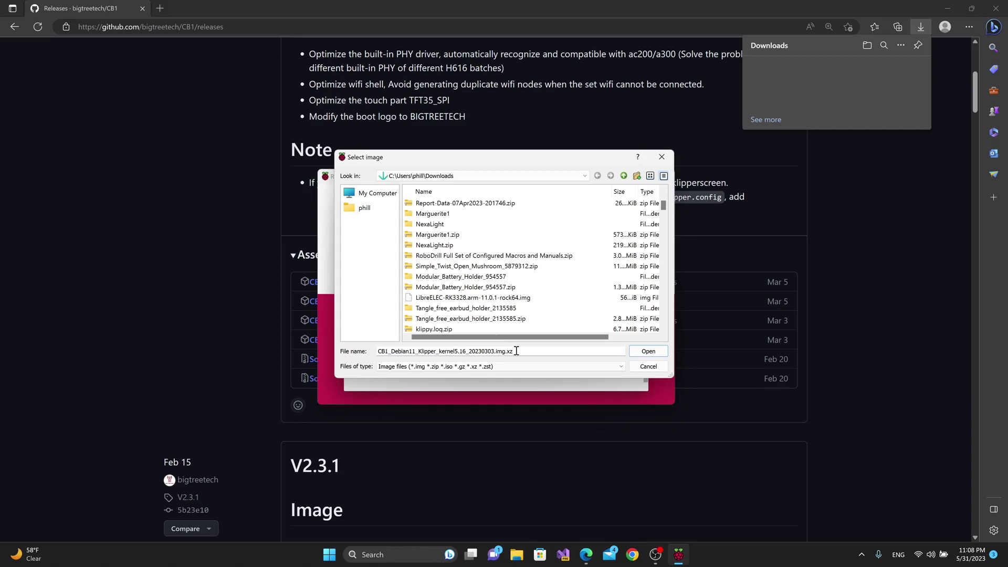
{"action": "left_click", "coordinate": [643, 351]}
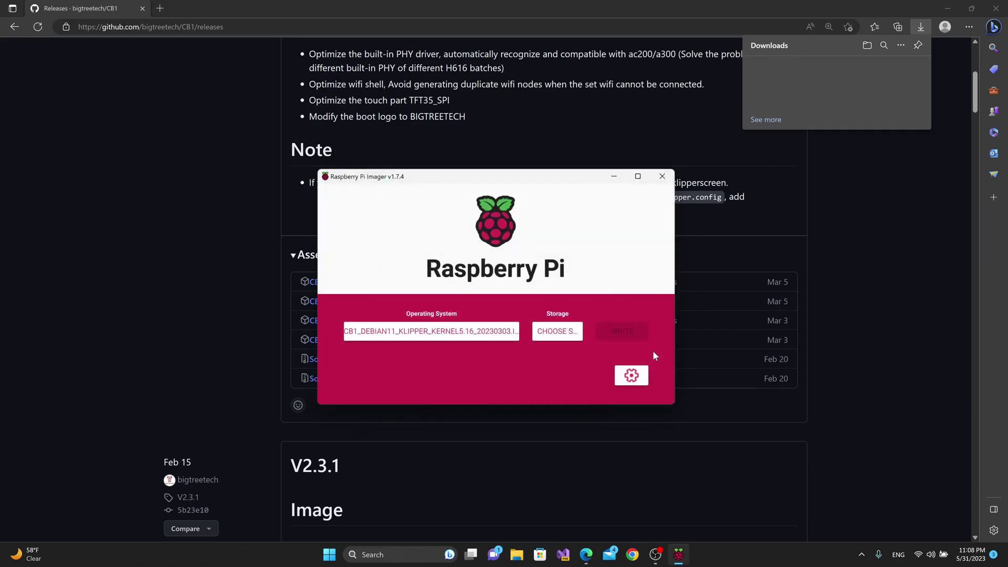
Choose the 7.9 GB SDHC card as storage and write the image to it.
{"action": "left_click", "coordinate": [555, 333]}
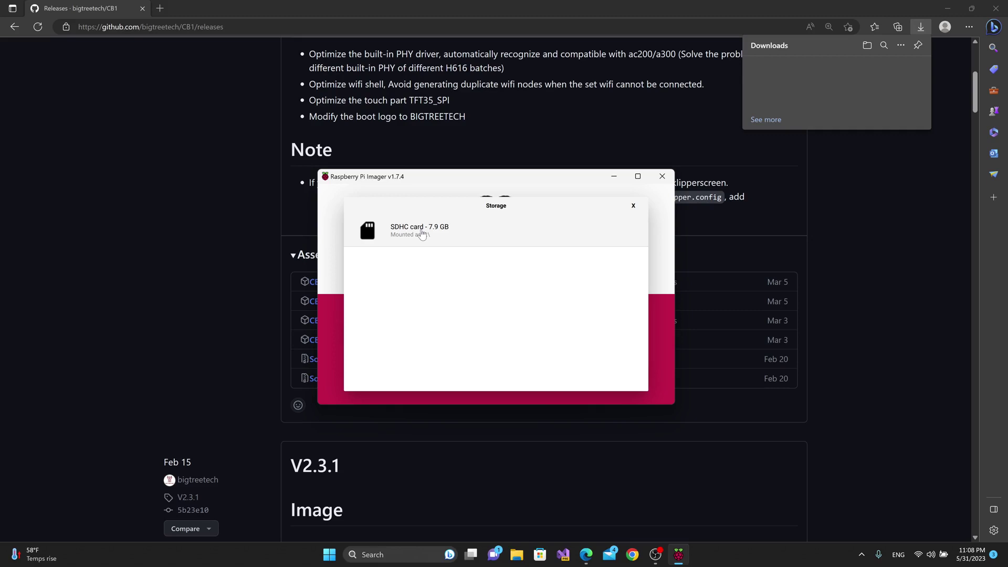
{"action": "left_click", "coordinate": [422, 234]}
{"action": "left_click", "coordinate": [621, 335]}
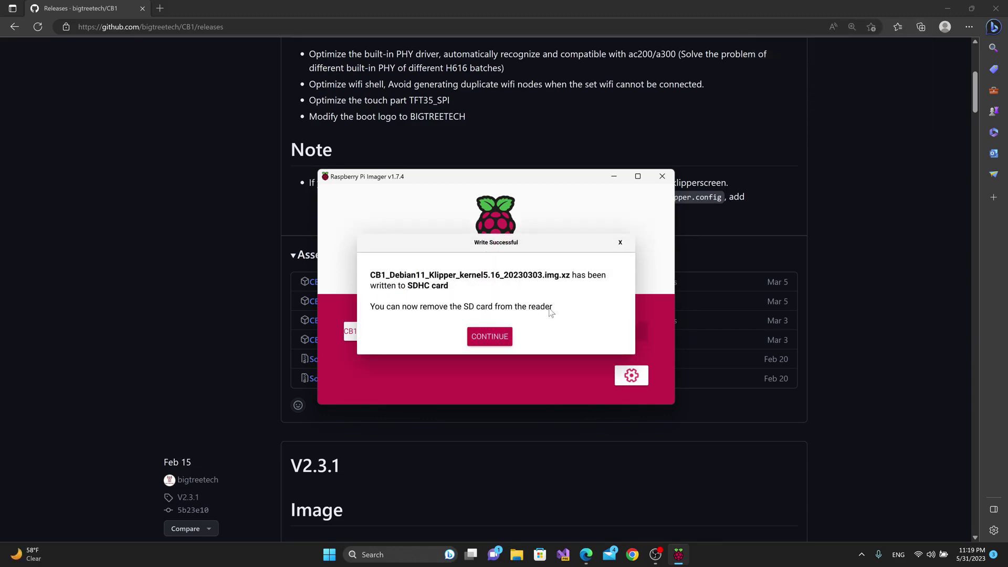
{"action": "left_click", "coordinate": [491, 341]}
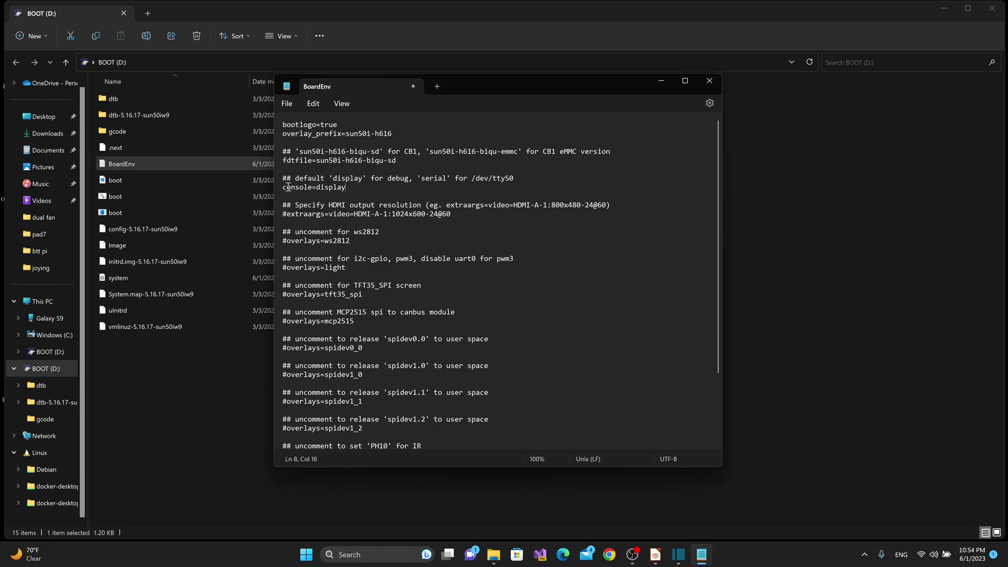
Change BoardEnv's console=display line to console=serial.
{"action": "key", "text": "BackSpace"}
{"action": "key", "text": "BackSpace"}
{"action": "key", "text": "BackSpace"}
{"action": "key", "text": "BackSpace"}
{"action": "key", "text": "BackSpace"}
{"action": "key", "text": "BackSpace"}
{"action": "key", "text": "BackSpace"}
{"action": "type", "text": "serial: /dev/ttyS0"}
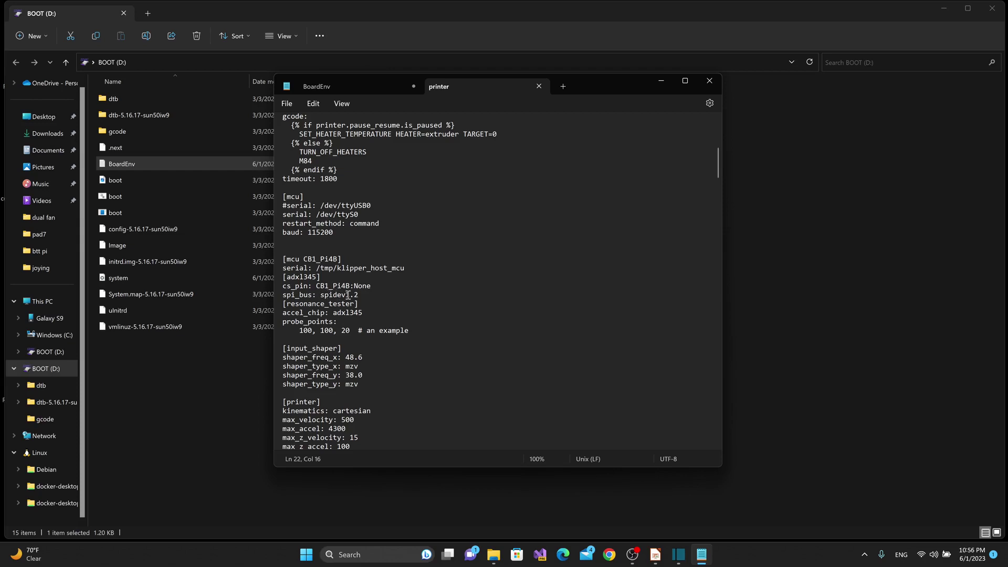
Confirm printer.cfg's [adxl345] spi_bus is spidev1.2, then return to BoardEnv's overlays section.
{"action": "left_click_drag", "start_coordinate": [359, 295], "coordinate": [272, 294]}
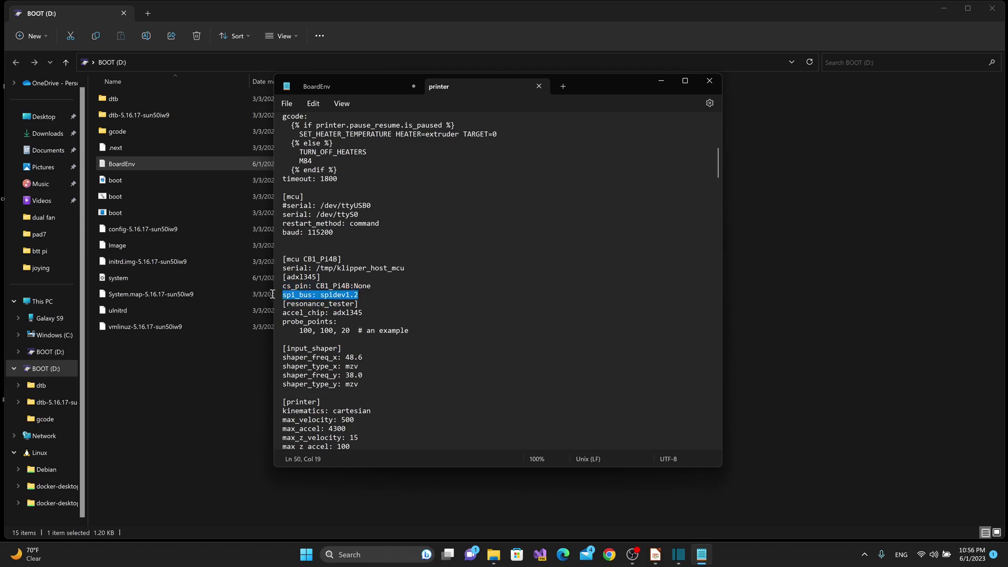
{"action": "double_click", "coordinate": [314, 276]}
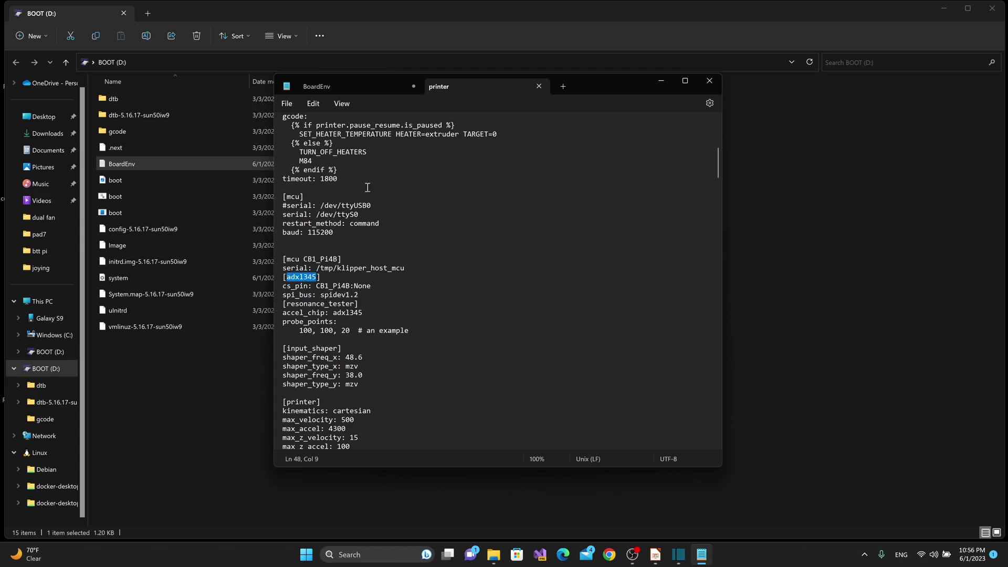
{"action": "left_click", "coordinate": [341, 87]}
{"action": "scroll", "coordinate": [482, 273], "scroll_direction": "down", "scroll_amount": 4}
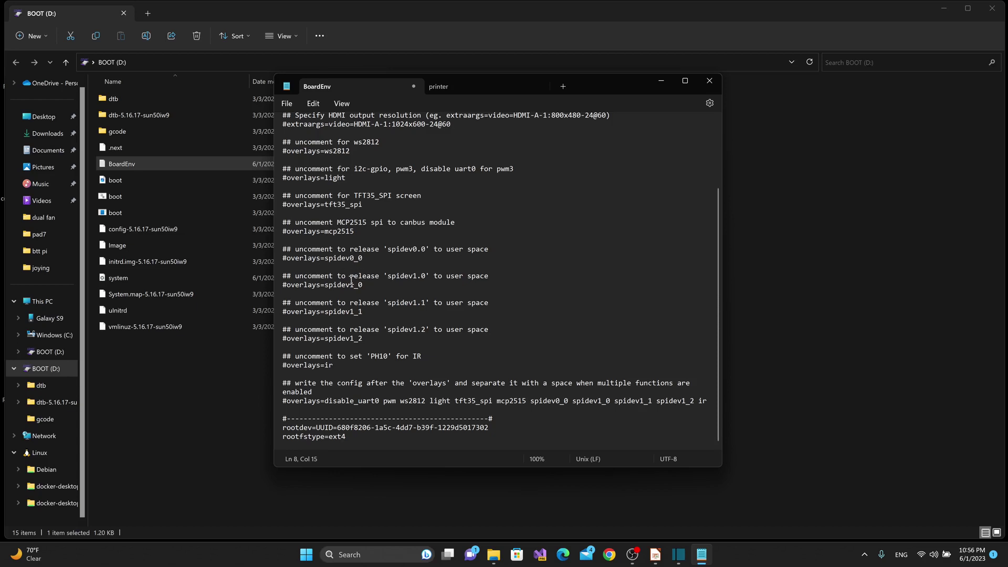
Remove the # before overlays=spidev1_2 in BoardEnv.
{"action": "left_click", "coordinate": [287, 338]}
{"action": "key", "text": "BackSpace"}
{"action": "scroll", "coordinate": [345, 338], "scroll_direction": "up", "scroll_amount": 3}
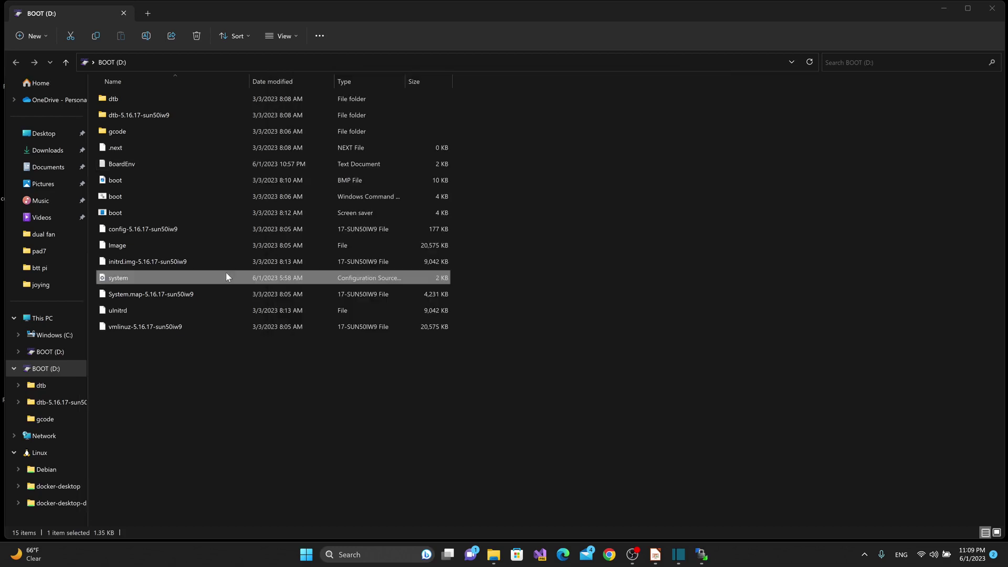
Bring up the Open with app list for system.cfg on BOOT (D:).
{"action": "right_click", "coordinate": [121, 283]}
{"action": "mouse_move", "coordinate": [161, 330]}
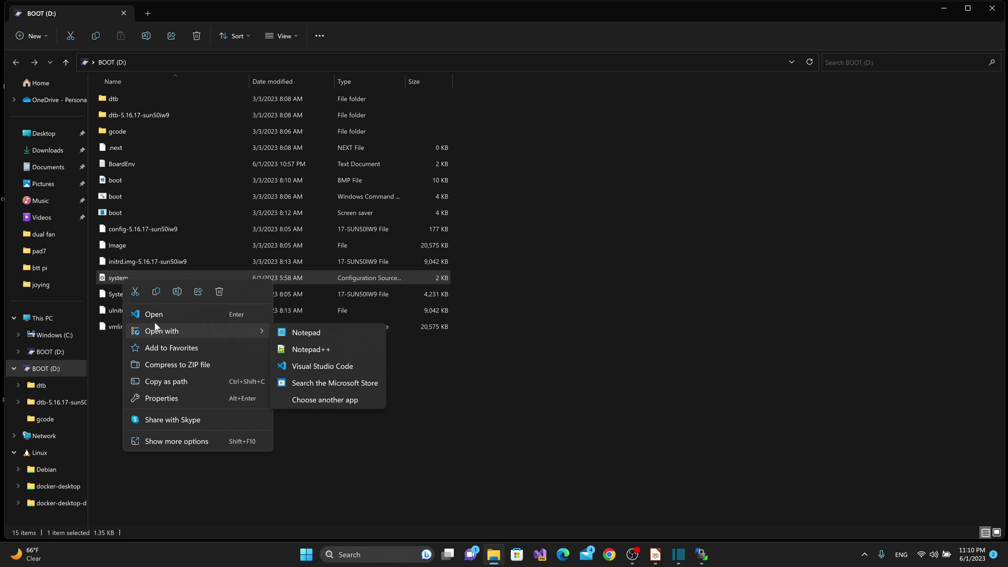
Open system.cfg in Notepad, uncomment hostname and change it from BTT-CB1 to BTT-Pi.
{"action": "left_click", "coordinate": [313, 333]}
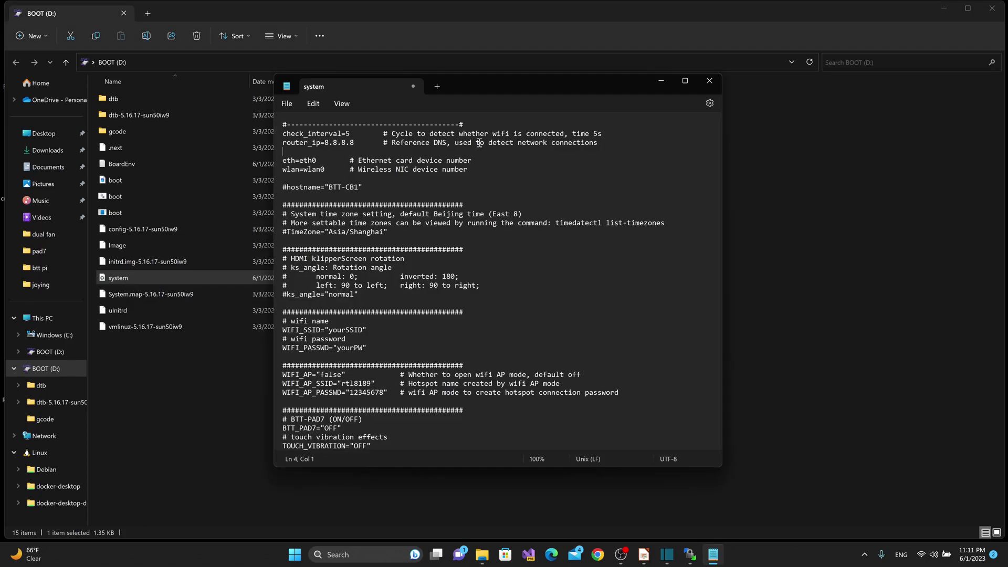
{"action": "left_click", "coordinate": [292, 187]}
{"action": "key", "text": "BackSpace"}
{"action": "left_click", "coordinate": [354, 186]}
{"action": "key", "text": "BackSpace"}
{"action": "key", "text": "BackSpace"}
{"action": "key", "text": "BackSpace"}
{"action": "type", "text": "Pi"}
Uncomment ks_angle, change normal to right, and select the yourSSID placeholder.
{"action": "left_click", "coordinate": [288, 294]}
{"action": "key", "text": "BackSpace"}
{"action": "left_click", "coordinate": [364, 293]}
{"action": "key", "text": "Left"}
{"action": "key", "text": "BackSpace"}
{"action": "key", "text": "BackSpace"}
{"action": "key", "text": "BackSpace"}
{"action": "key", "text": "BackSpace"}
{"action": "key", "text": "BackSpace"}
{"action": "key", "text": "BackSpace"}
{"action": "type", "text": "right"}
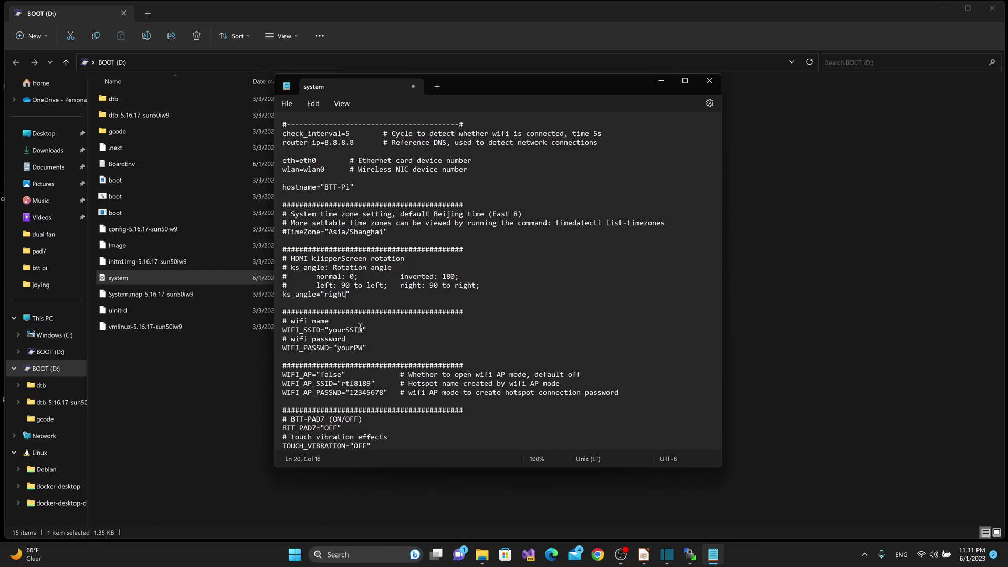
{"action": "double_click", "coordinate": [331, 330]}
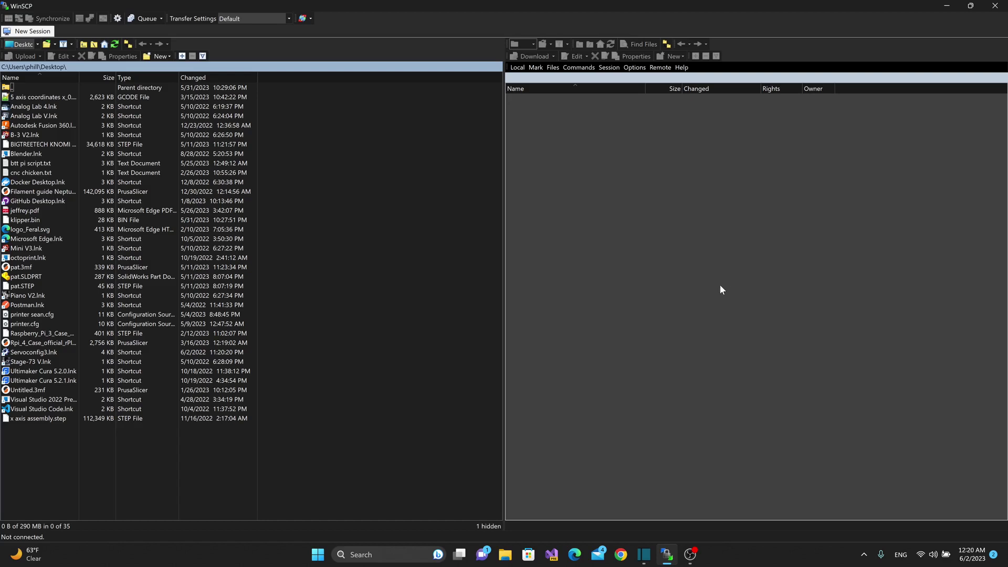
Create a new SFTP site for host btt-pi, enter the Pi's user name and password, and log in.
{"action": "left_click", "coordinate": [31, 34]}
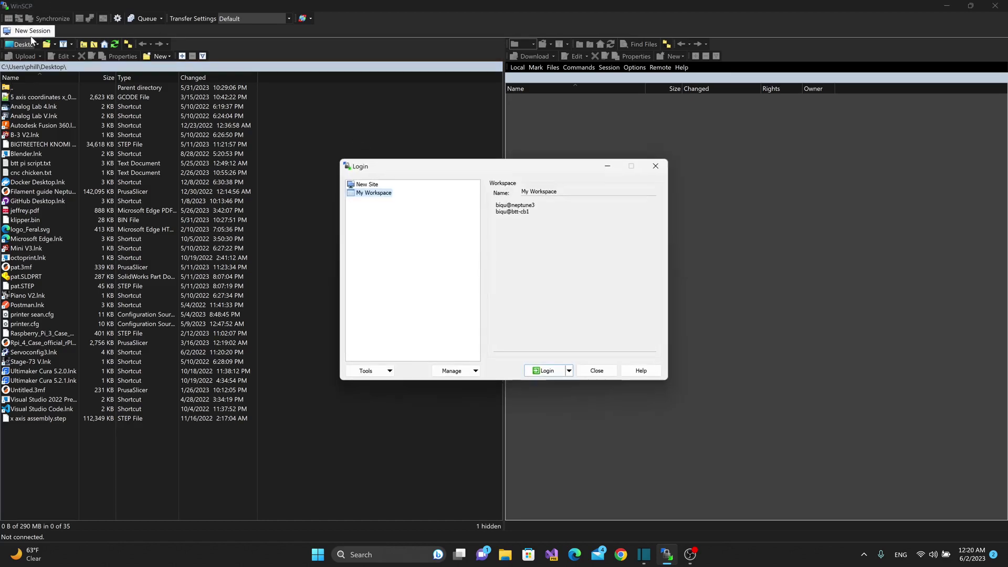
{"action": "left_click", "coordinate": [367, 184]}
{"action": "left_click", "coordinate": [513, 228]}
{"action": "type", "text": "btt-pi"}
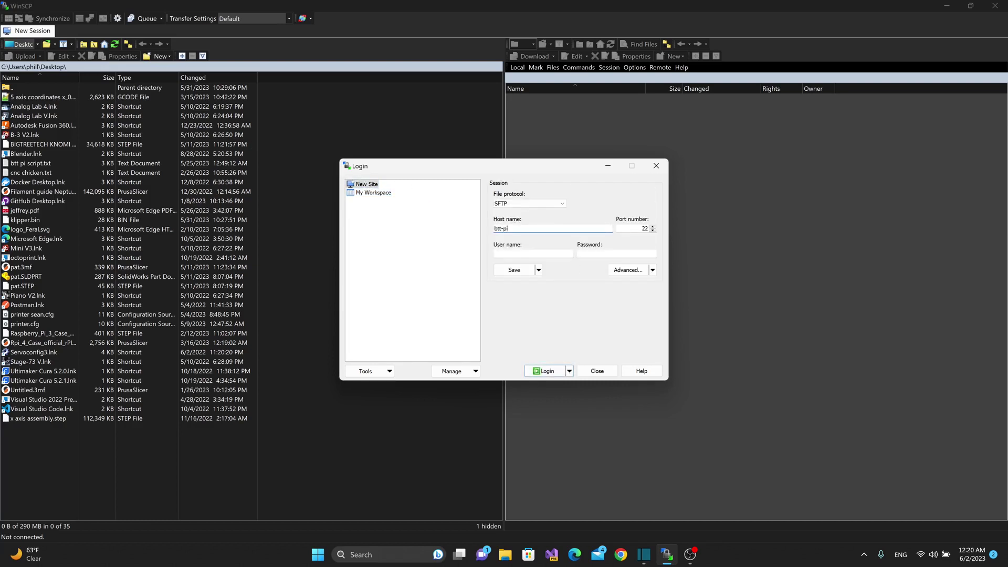
{"action": "key", "text": "Tab"}
{"action": "type", "text": "biqu"}
{"action": "key", "text": "Tab"}
{"action": "type", "text": "biqu"}
{"action": "left_click", "coordinate": [545, 371]}
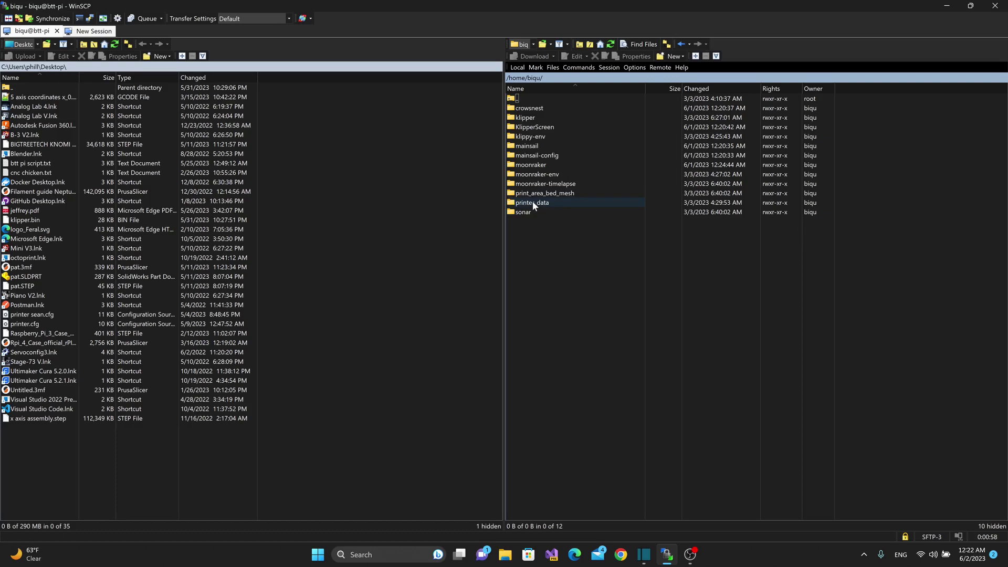
Open printer_data/config on the Pi and select printer.cfg in the local Desktop pane.
{"action": "double_click", "coordinate": [532, 202]}
{"action": "double_click", "coordinate": [525, 137]}
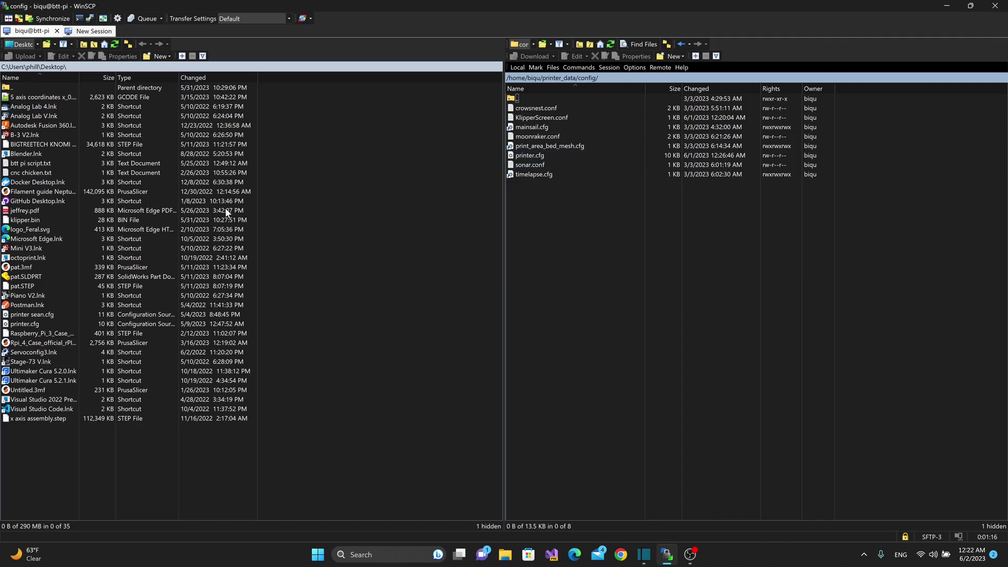
{"action": "left_click", "coordinate": [31, 324]}
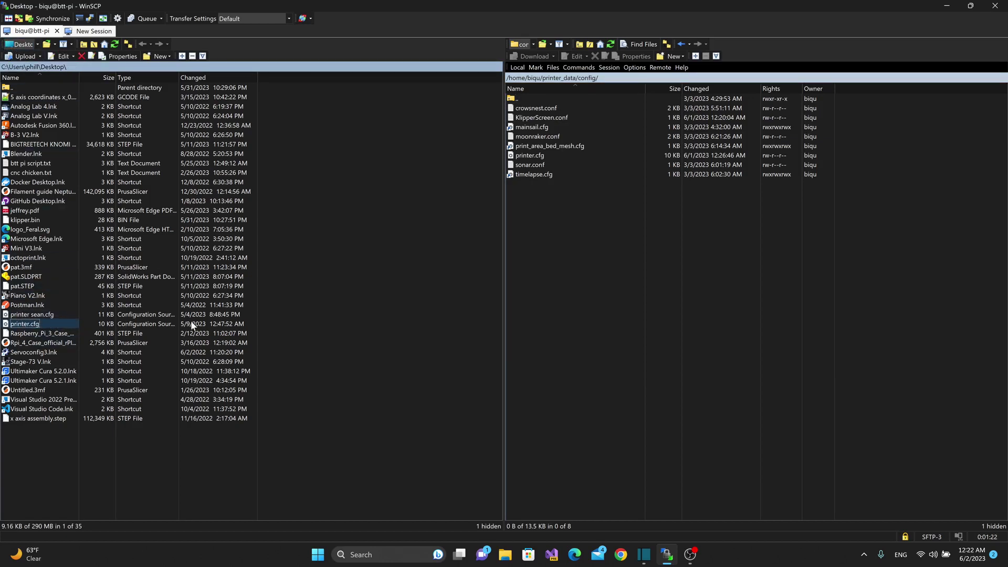
Copy the Desktop printer.cfg into the Pi's config folder, overwriting the remote printer.cfg.
{"action": "left_click_drag", "start_coordinate": [13, 324], "coordinate": [583, 216]}
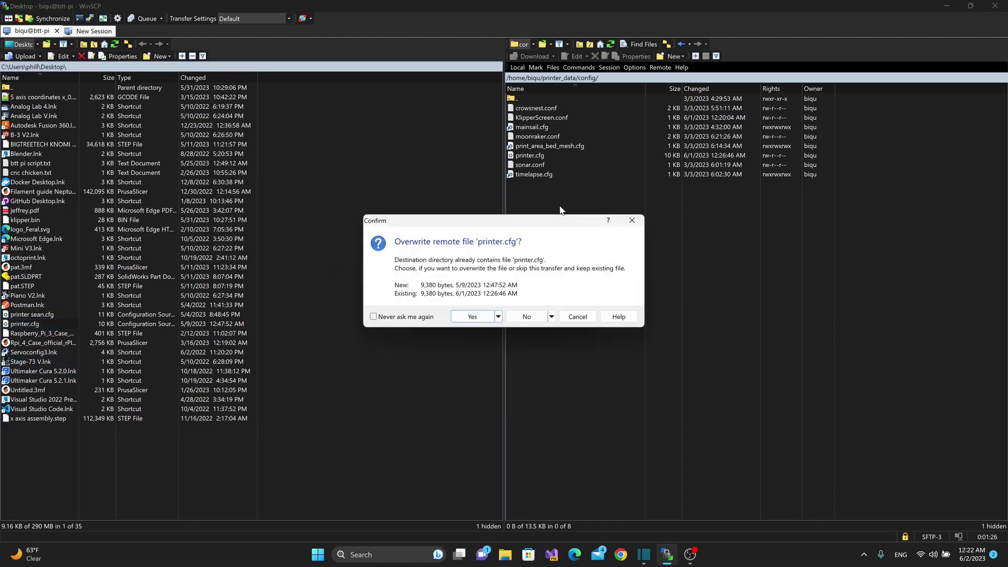
{"action": "left_click", "coordinate": [472, 317]}
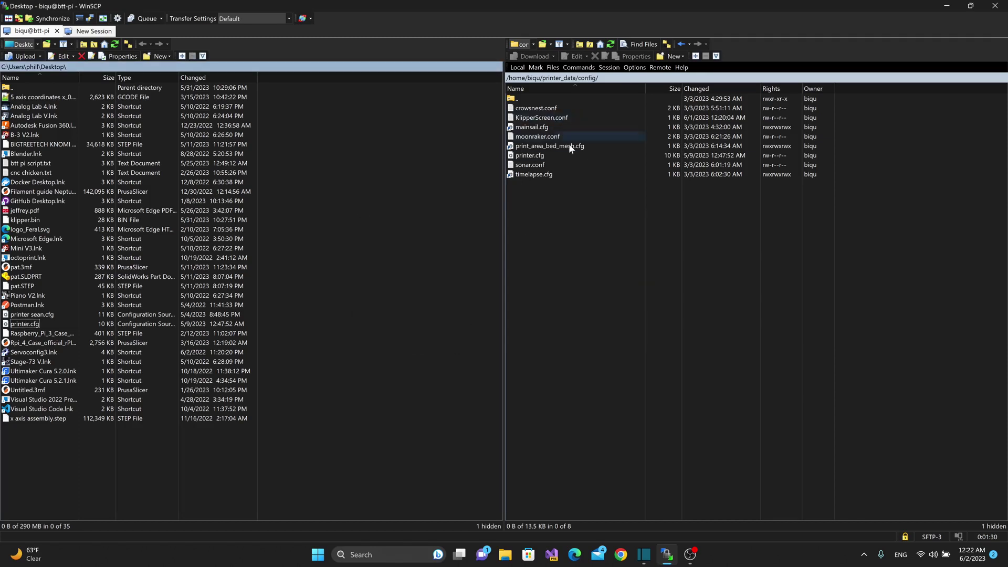
{"action": "left_click", "coordinate": [612, 272]}
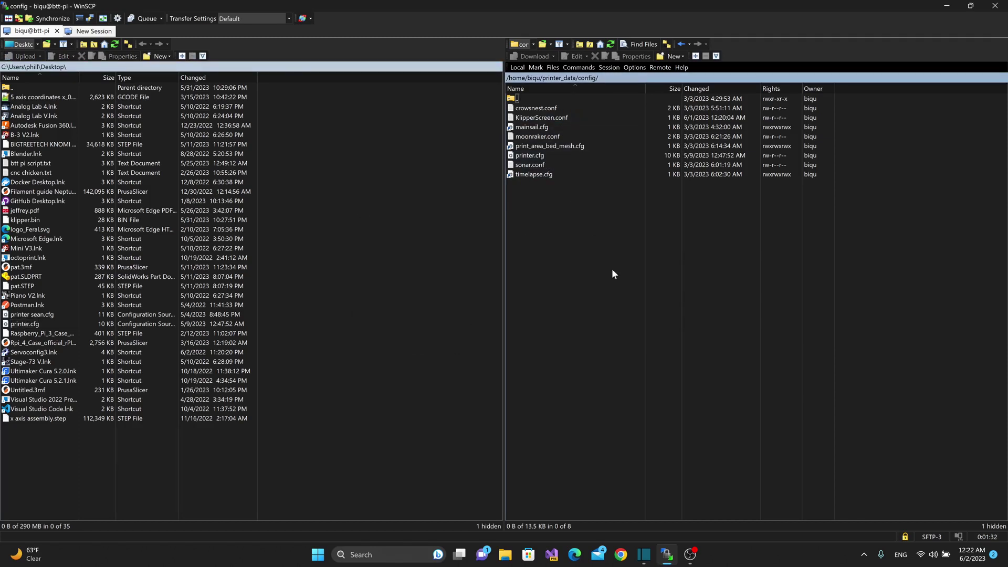